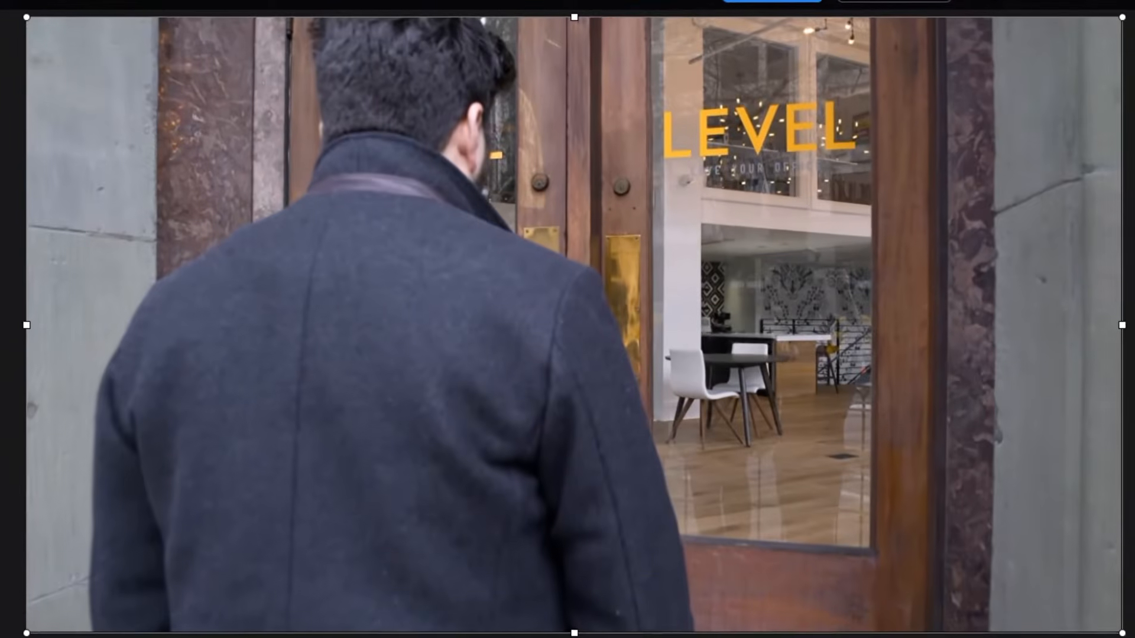
# - Open the Pan / Zoom editor for the 1843006_enteringOffice_HD_Footage clip on the first video track
pyautogui.click(366, 469)
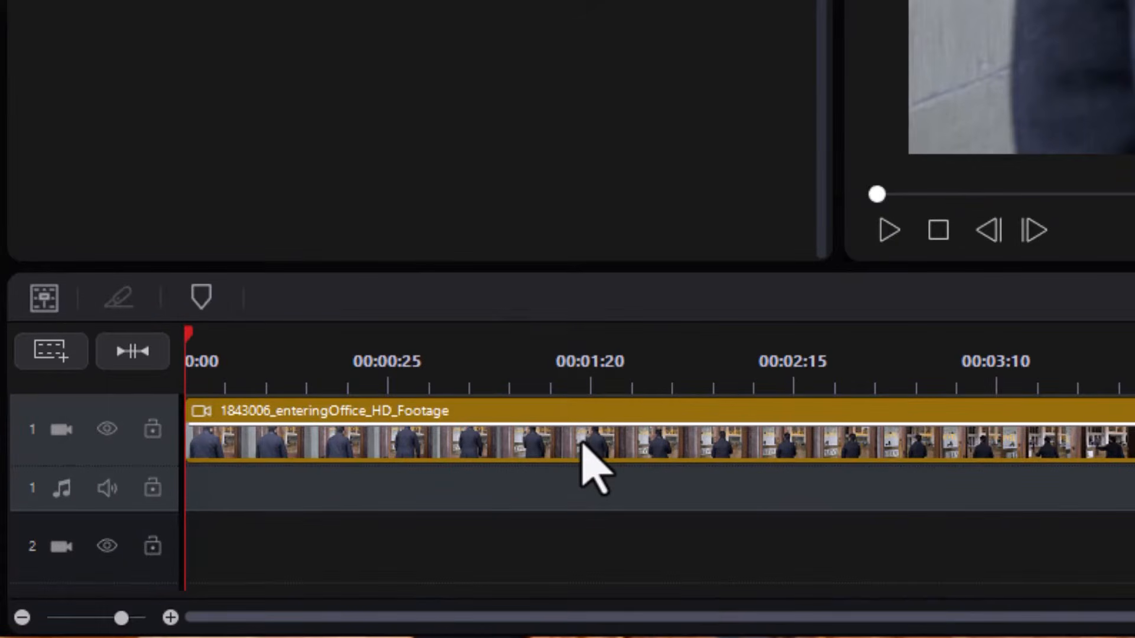
pyautogui.click(581, 442)
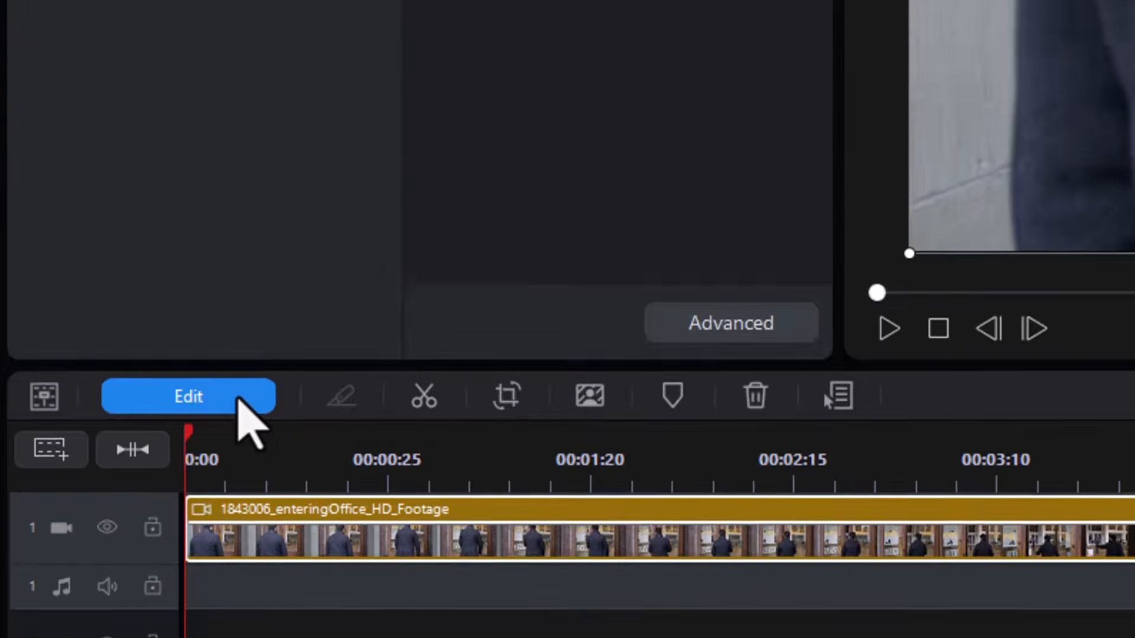
pyautogui.click(239, 298)
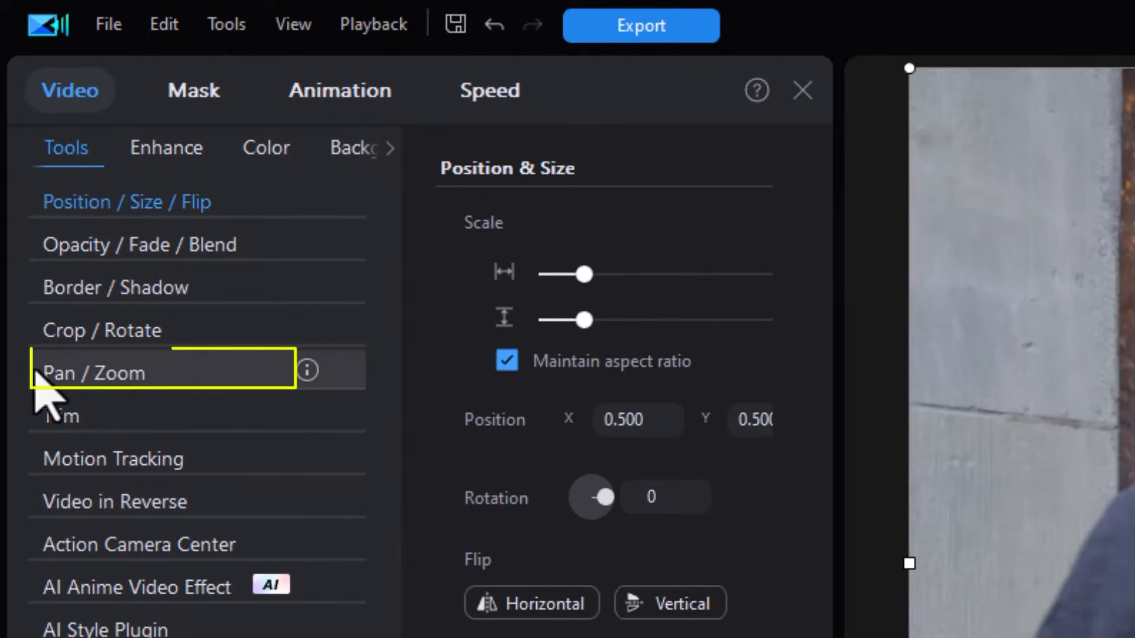
pyautogui.click(116, 372)
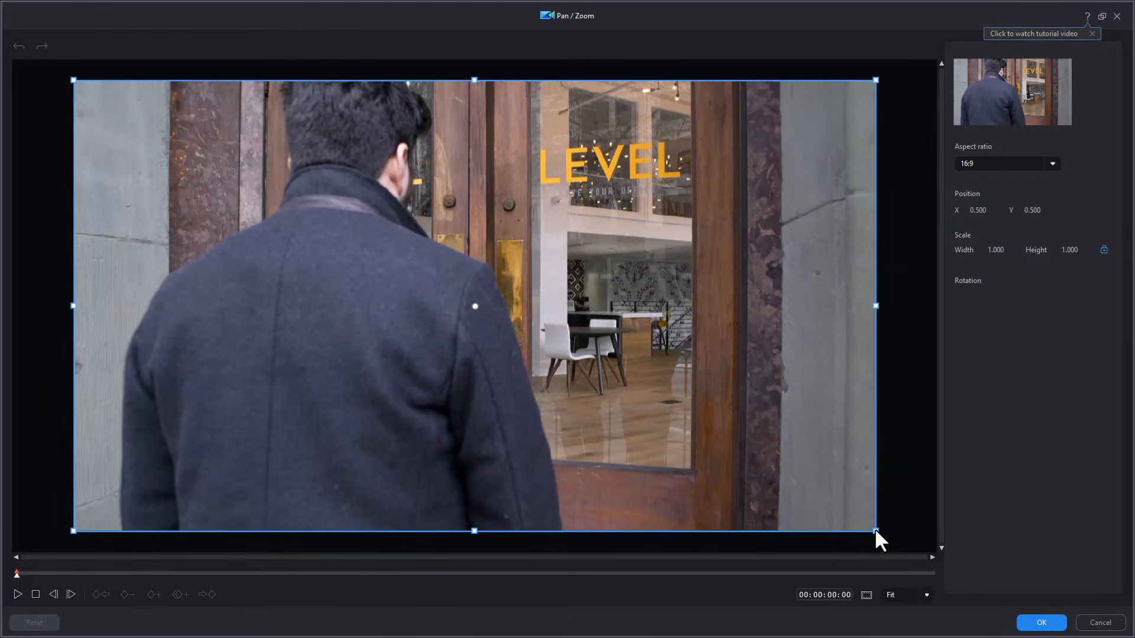
# - Scale the opening frame to 0.640 at X 0.350, Y 0.320, and pan it to X 0.429 at 00:00:00:17
pyautogui.moveTo(875, 531); pyautogui.dragTo(733, 449)
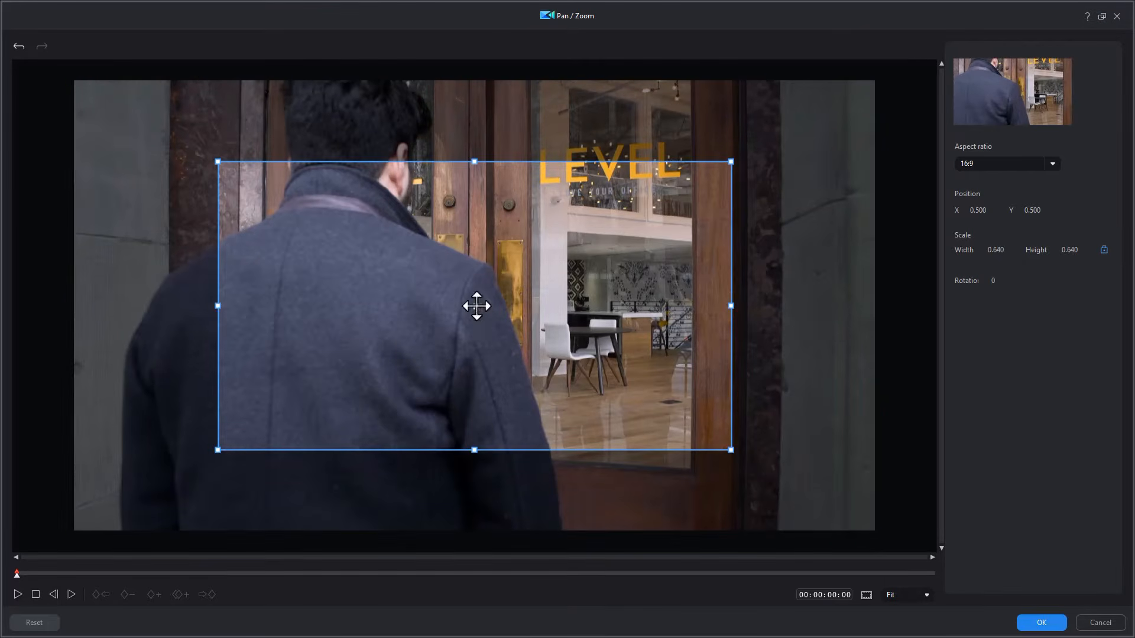
pyautogui.moveTo(473, 306); pyautogui.dragTo(352, 221)
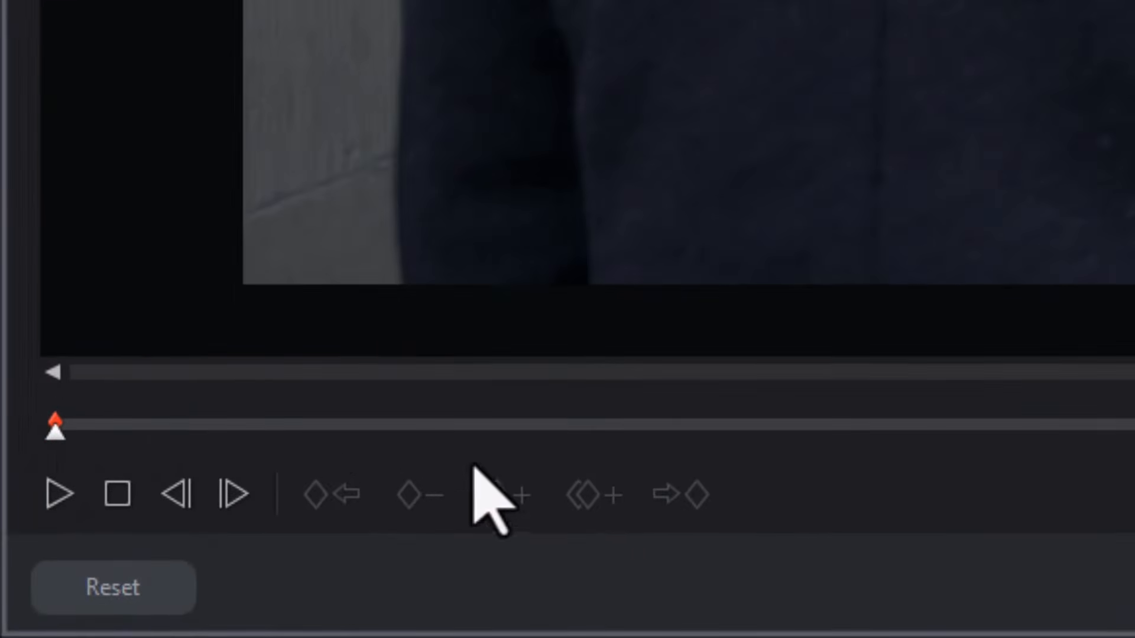
pyautogui.click(218, 427)
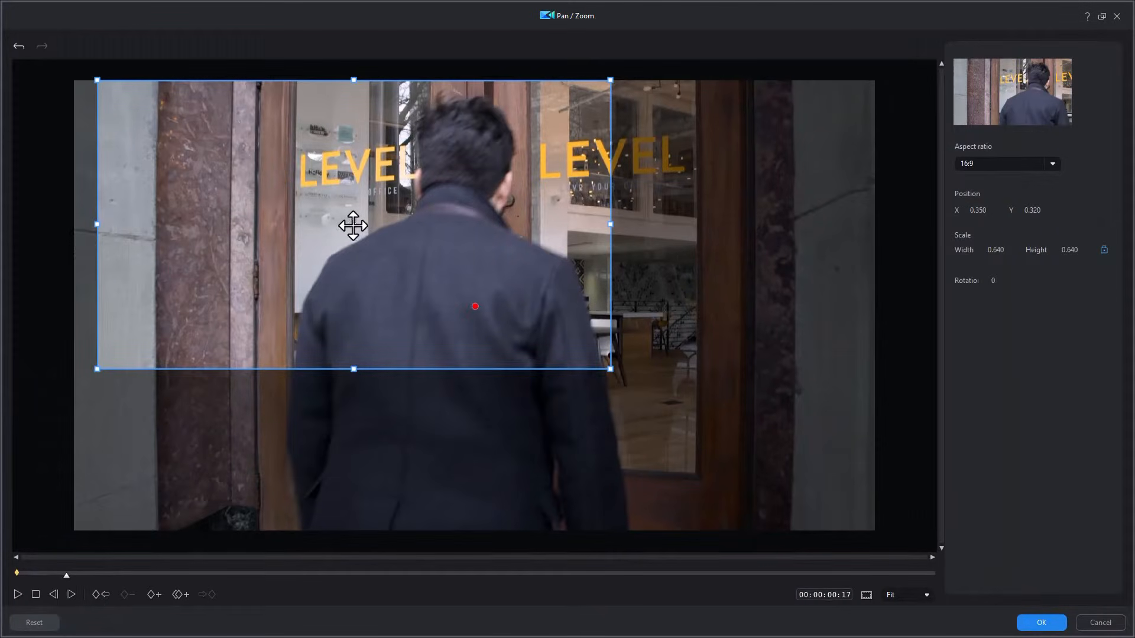
pyautogui.click(353, 226)
pyautogui.moveTo(359, 225); pyautogui.dragTo(422, 228)
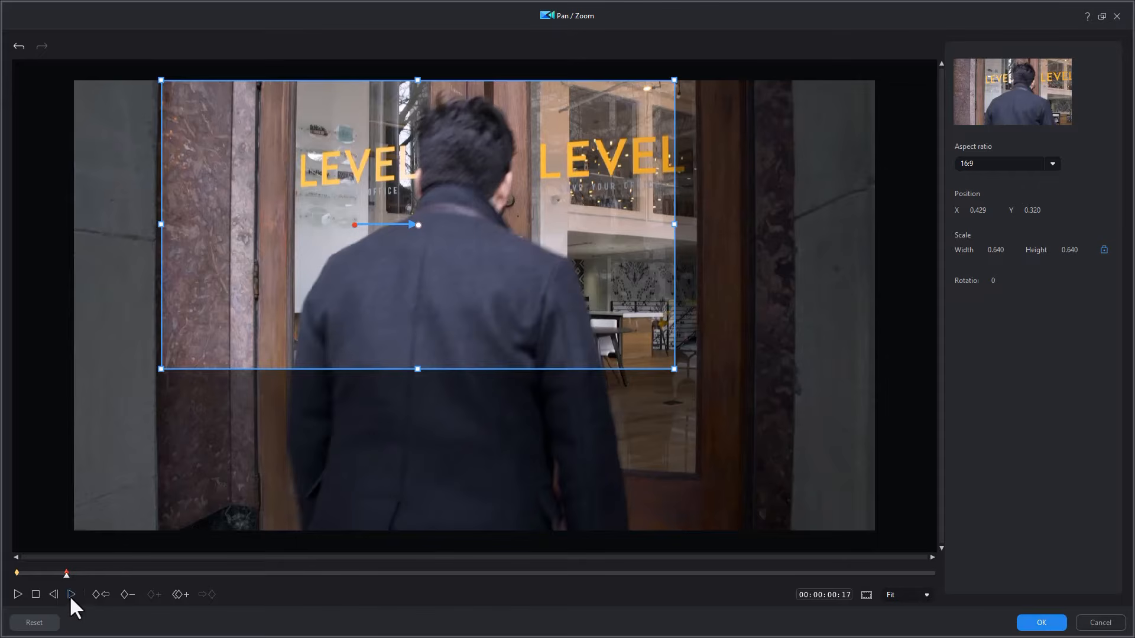
# - Pan the frame to X 0.468, Y 0.320 at 00:00:01:04 and add a keyframe about one second further on holding that framing
pyautogui.click(116, 573)
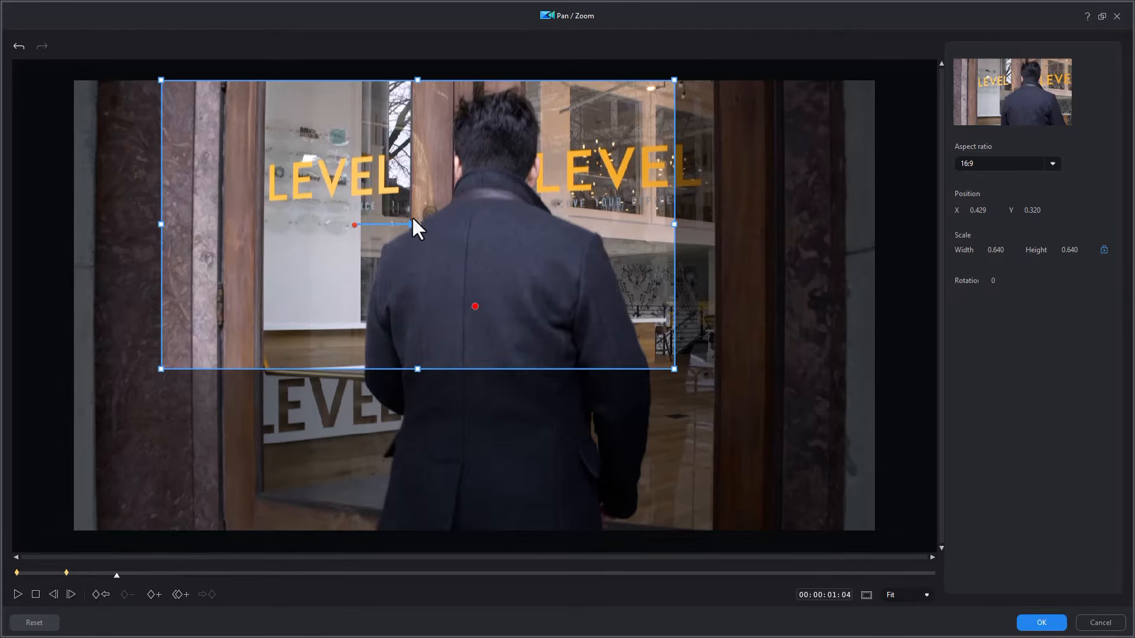
pyautogui.moveTo(417, 220); pyautogui.dragTo(450, 221)
pyautogui.click(204, 573)
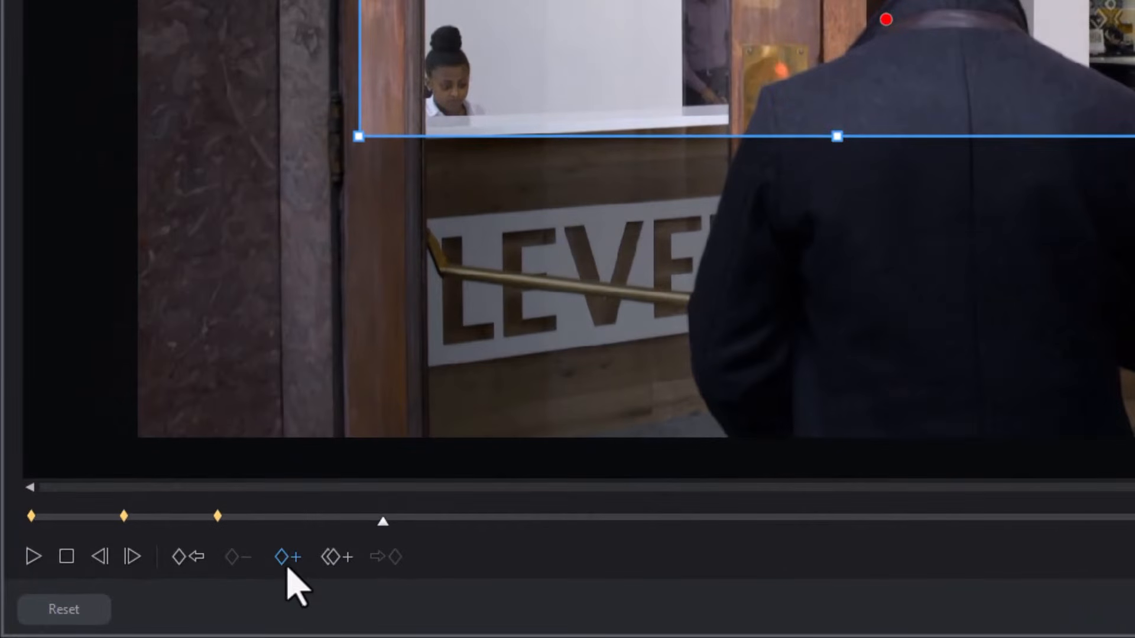
pyautogui.click(286, 560)
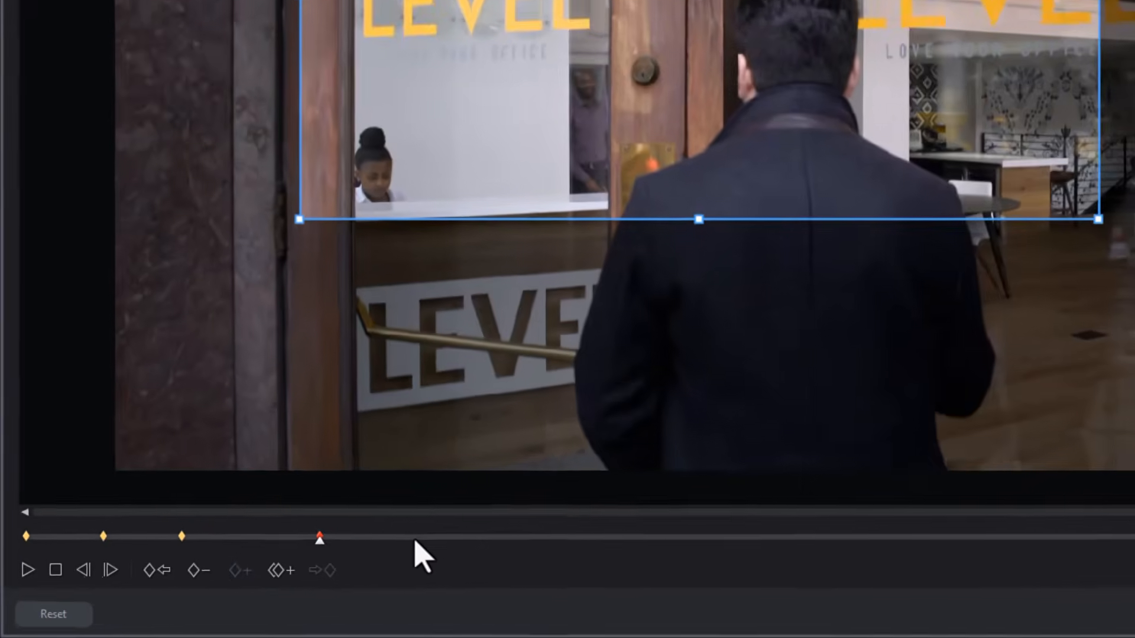
# - At 00:00:02:20, bend the early part of the motion path downward and move the frame to X 0.500, Y 0.425
pyautogui.click(416, 540)
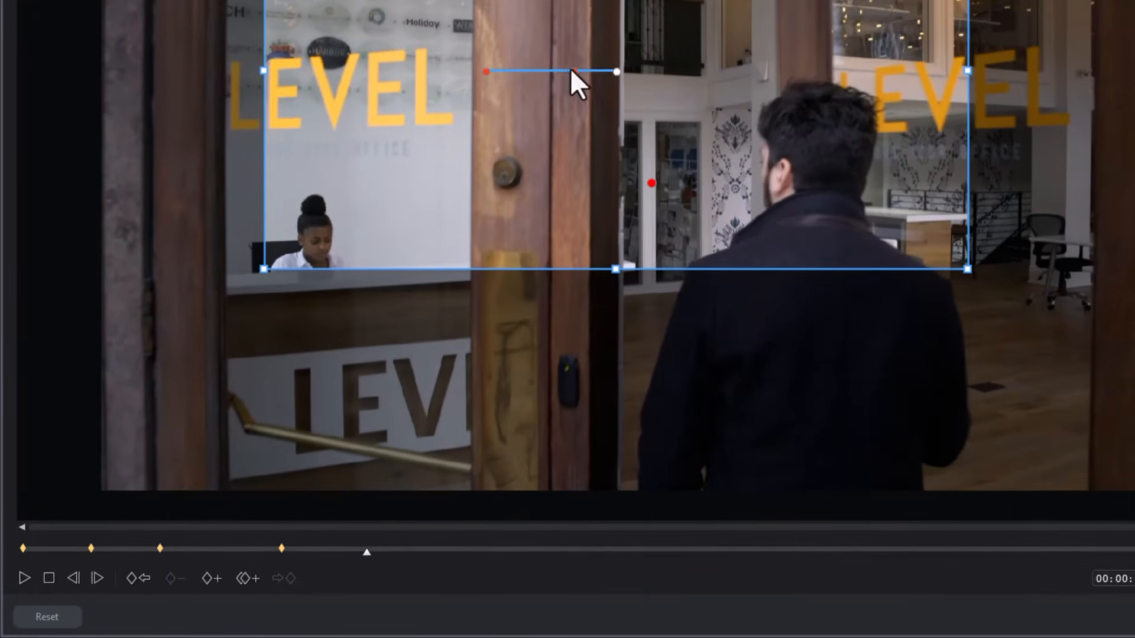
pyautogui.moveTo(574, 72); pyautogui.dragTo(665, 165)
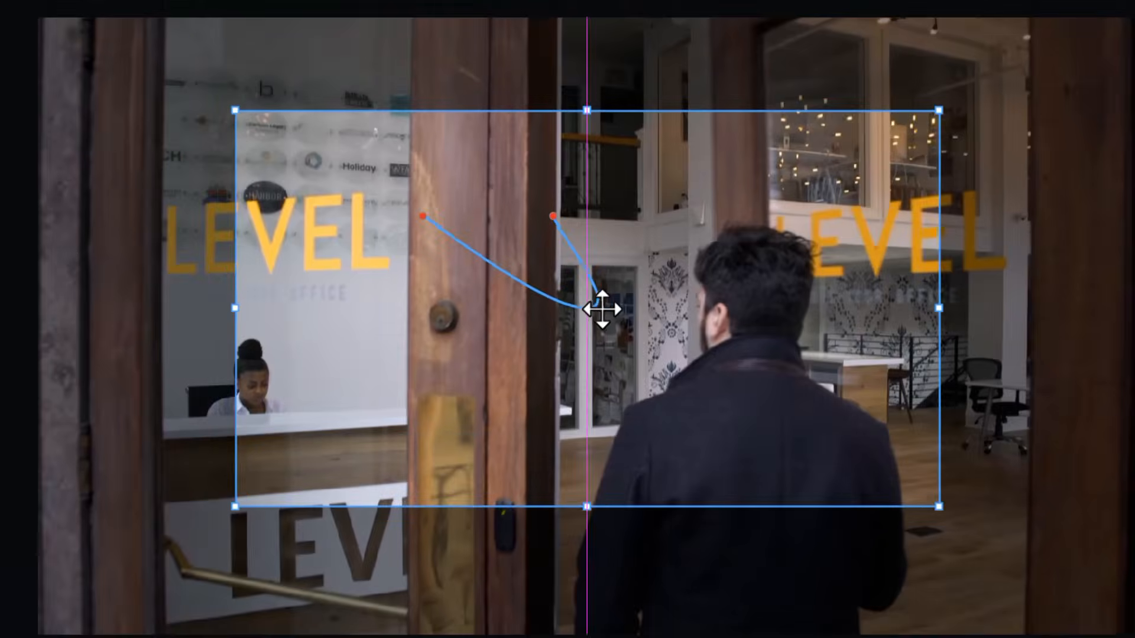
pyautogui.moveTo(602, 308); pyautogui.dragTo(624, 309)
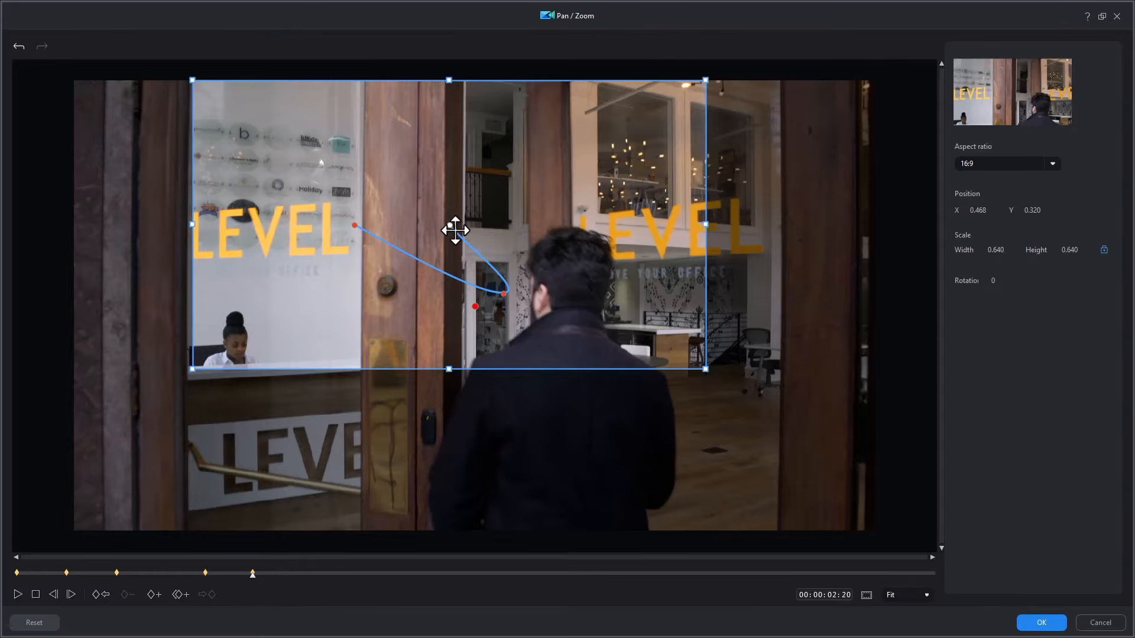
pyautogui.moveTo(452, 227); pyautogui.dragTo(474, 337)
# - Add a keyframe holding the framing at 00:00:03:12 and pan the frame to X 0.627, Y 0.475 at 00:00:04:05
pyautogui.click(317, 573)
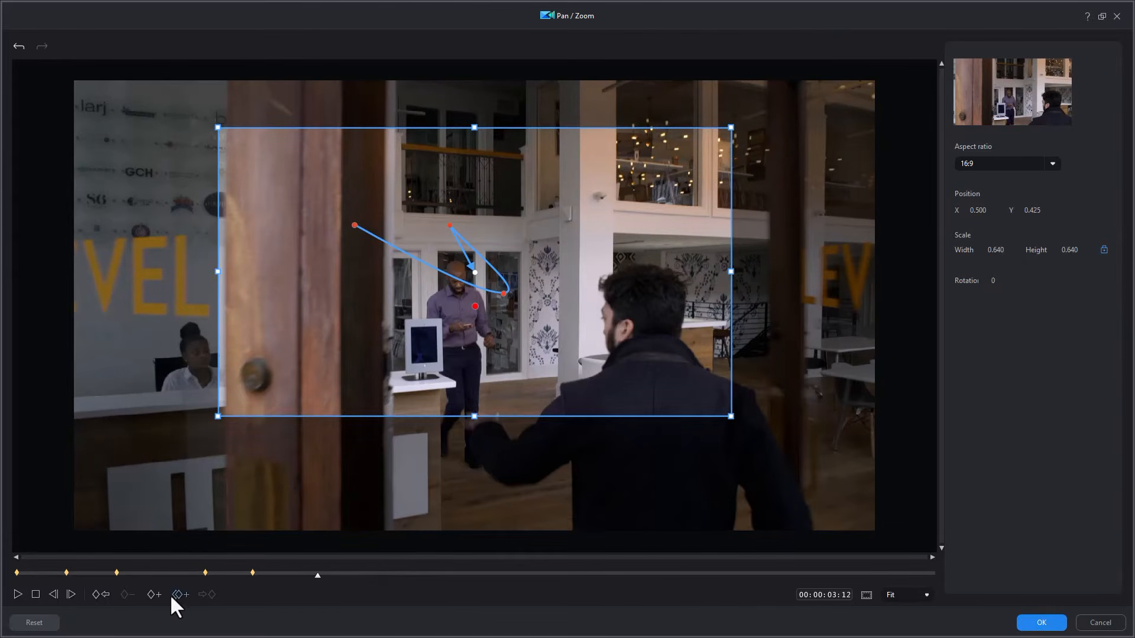
pyautogui.click(152, 594)
pyautogui.click(385, 572)
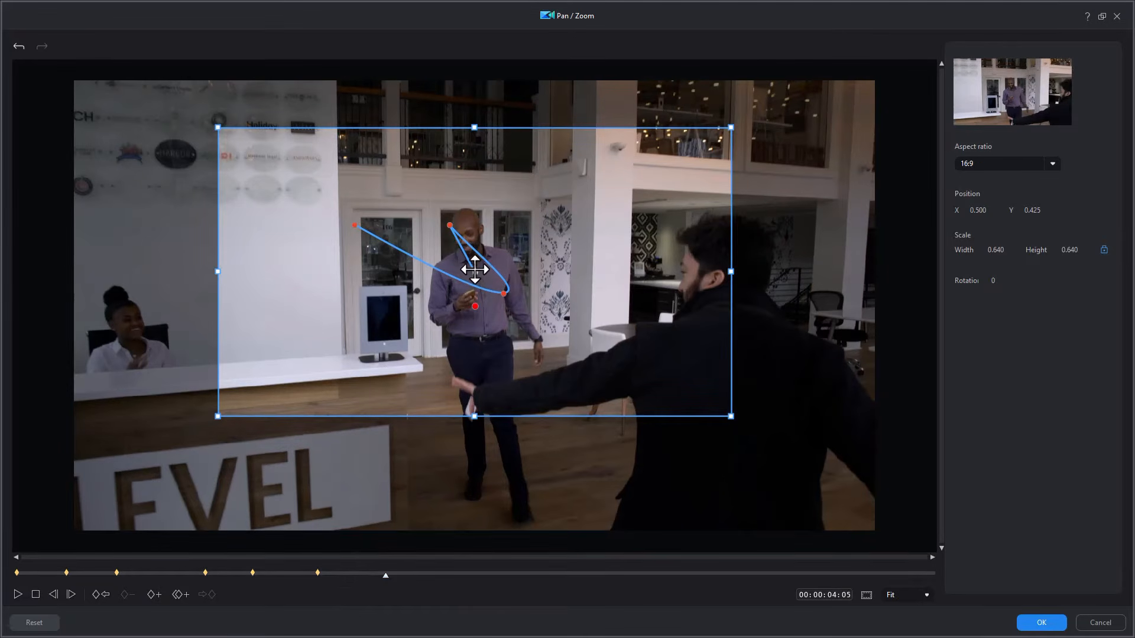
pyautogui.moveTo(482, 273); pyautogui.dragTo(584, 297)
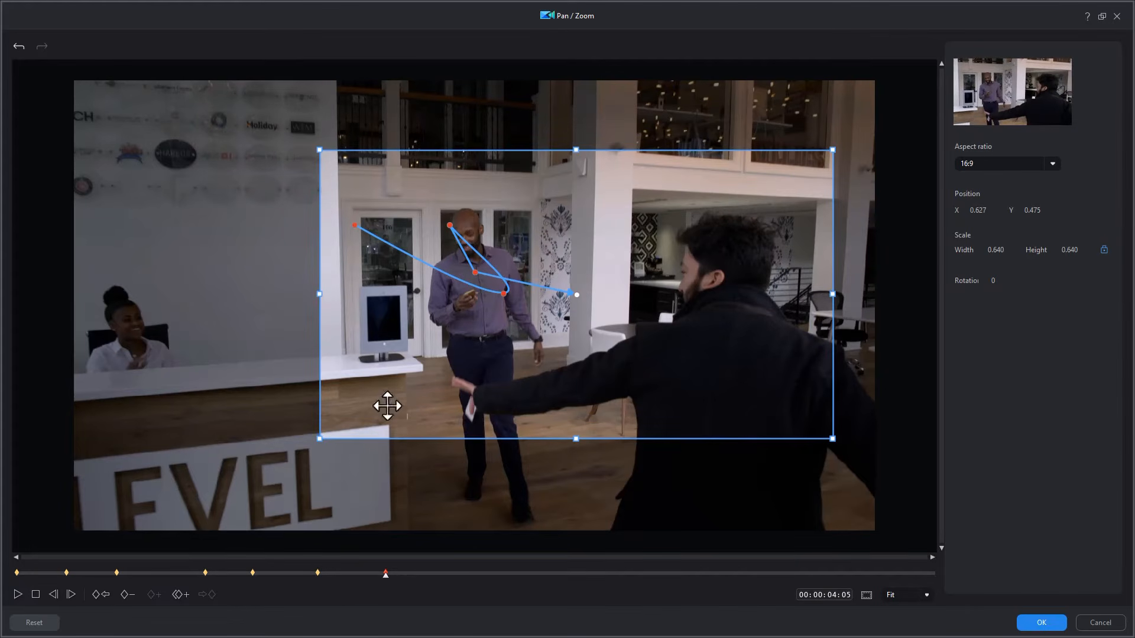
# - Pan the frame to X 0.659, Y 0.422 at 00:00:04:27 and to X 0.620, Y 0.337 at 00:00:05:18
pyautogui.click(450, 573)
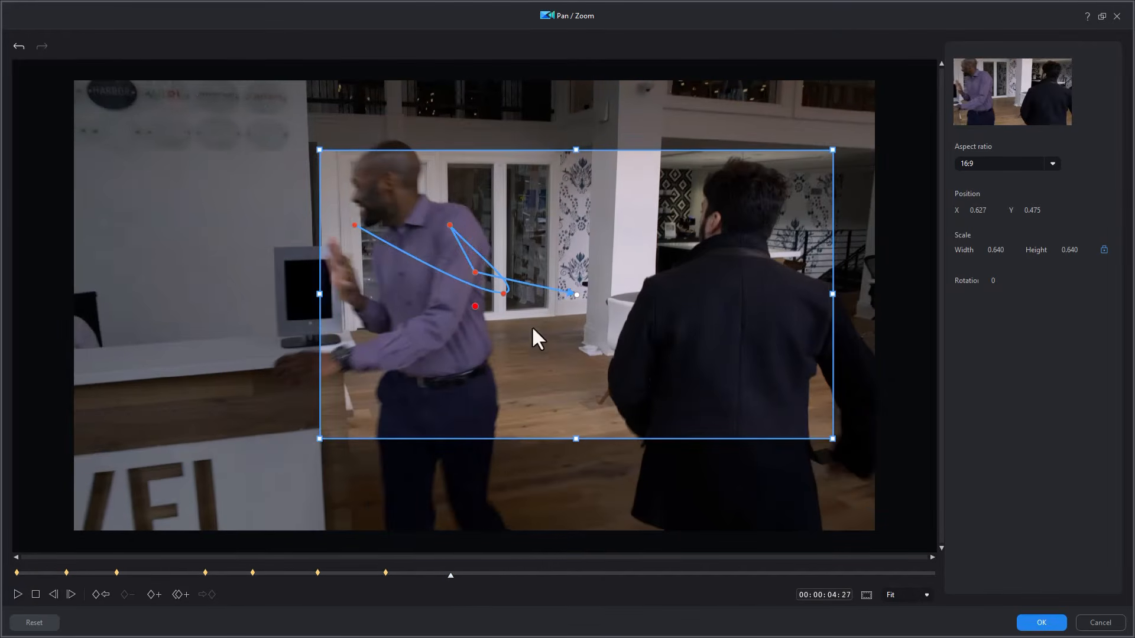
pyautogui.moveTo(571, 290); pyautogui.dragTo(590, 270)
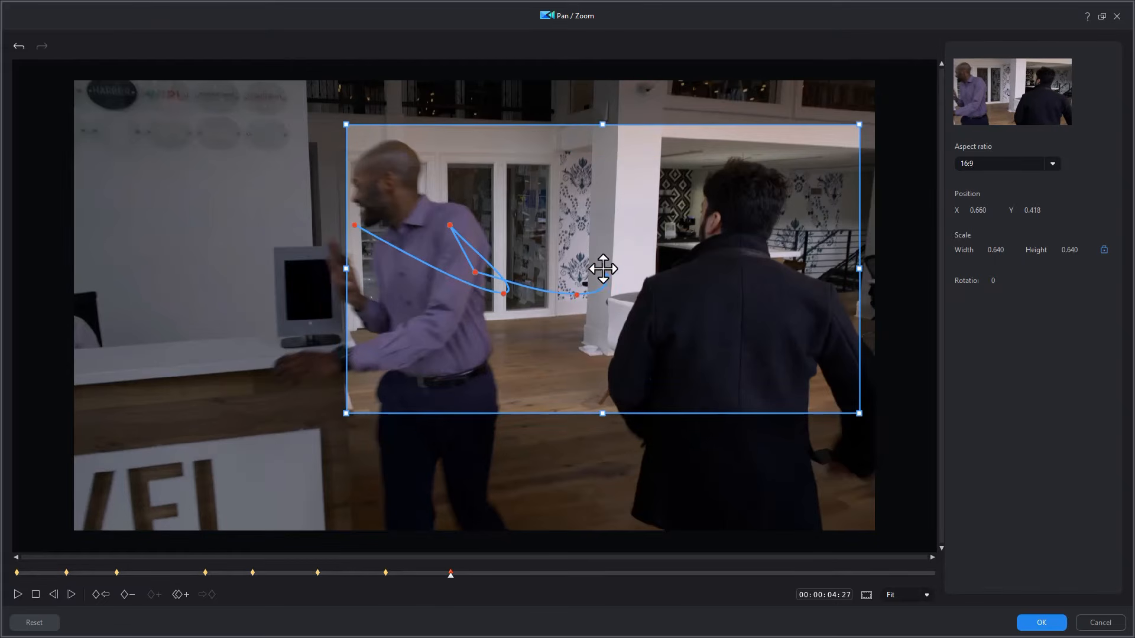
pyautogui.click(514, 573)
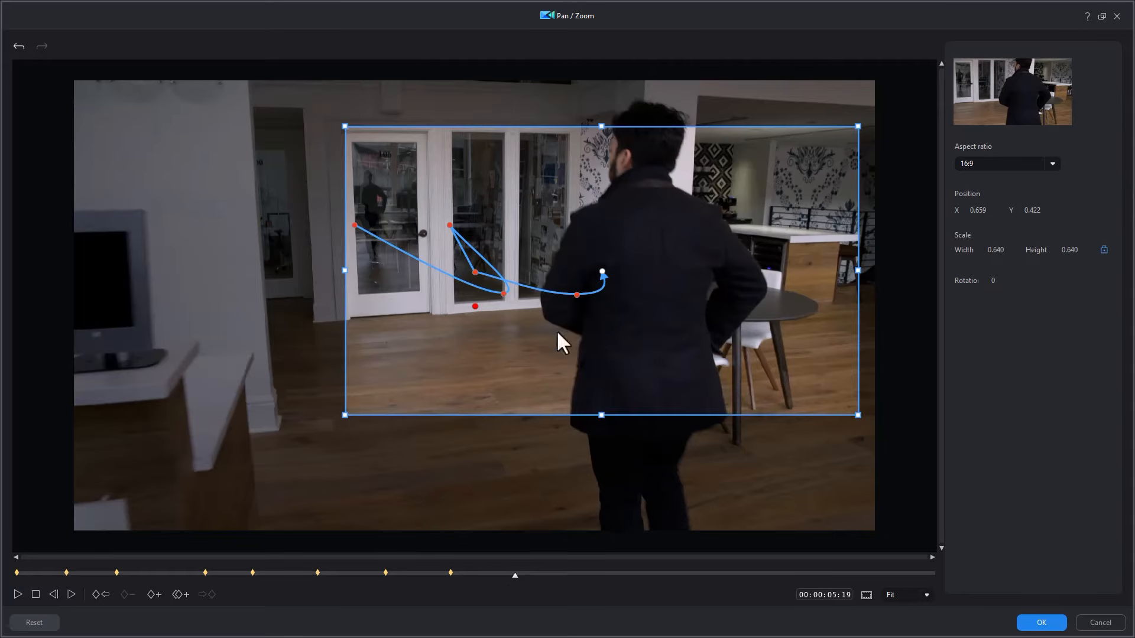
pyautogui.moveTo(600, 271); pyautogui.dragTo(572, 228)
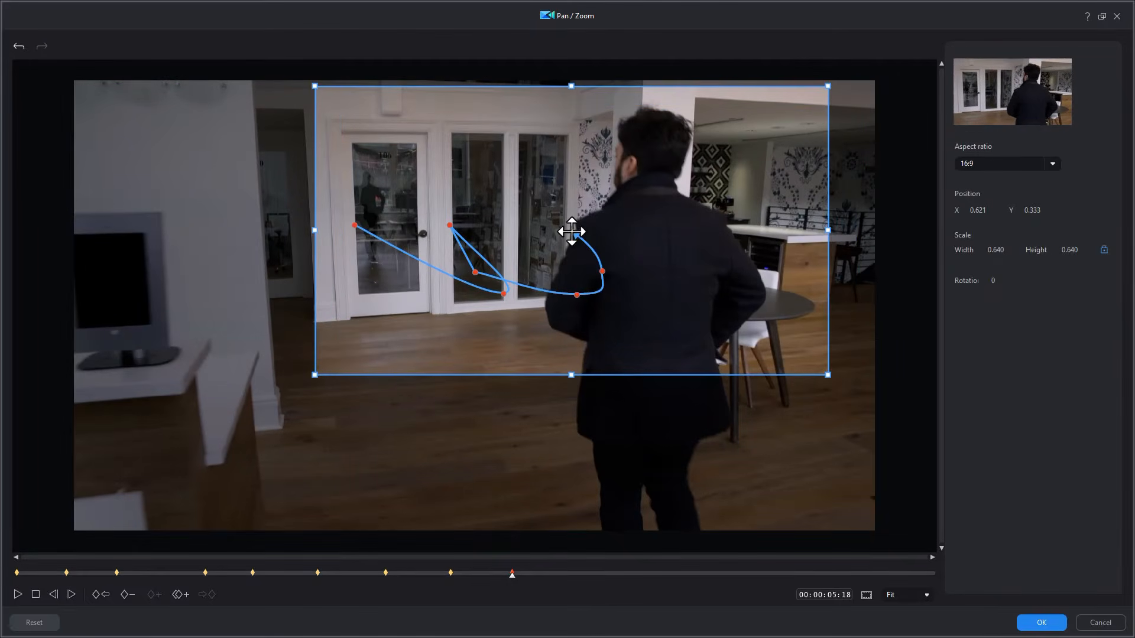
# - Pan the frame to X 0.484, Y 0.320 at 00:00:06:13, and tighten it to 0.497 scale at X 0.251, Y 0.295 at 00:00:07:08
pyautogui.click(585, 572)
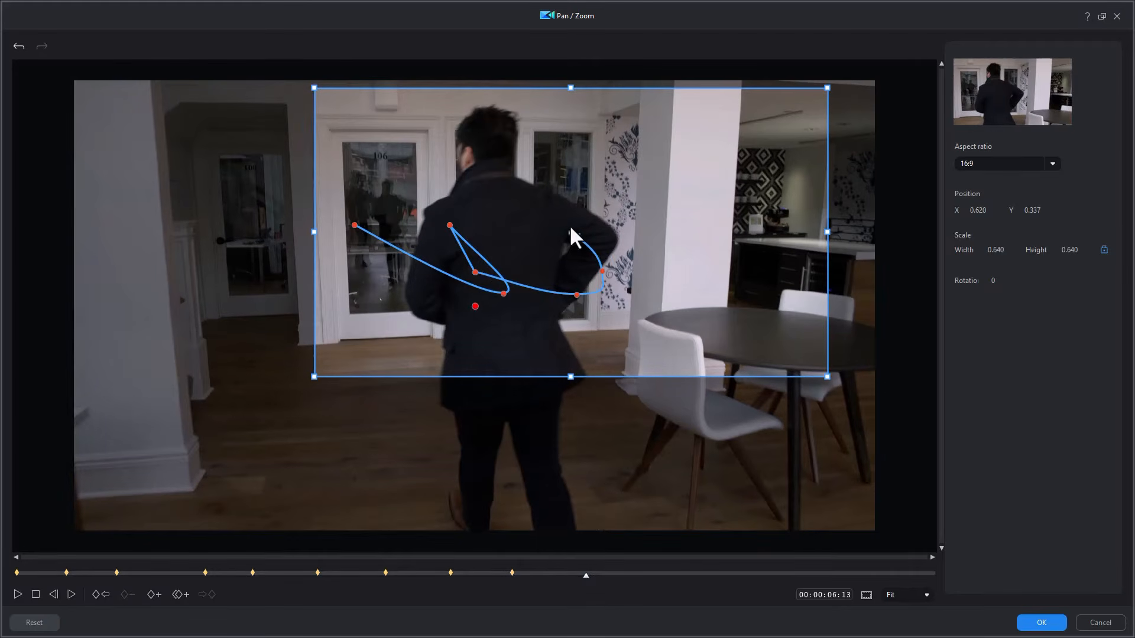
pyautogui.moveTo(569, 231); pyautogui.dragTo(460, 226)
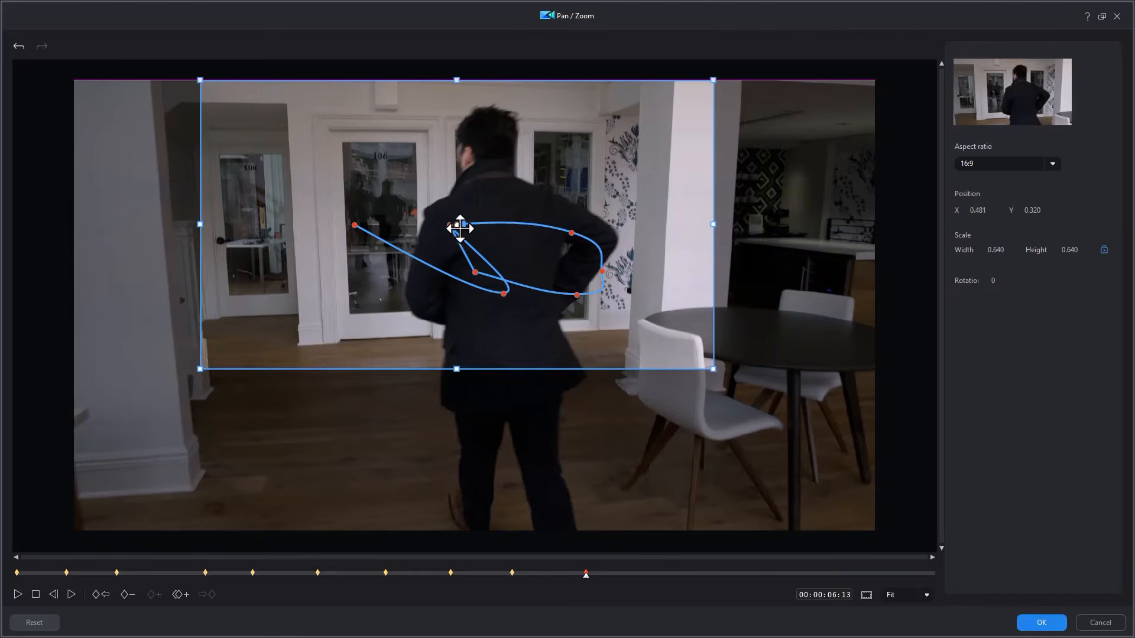
pyautogui.click(660, 574)
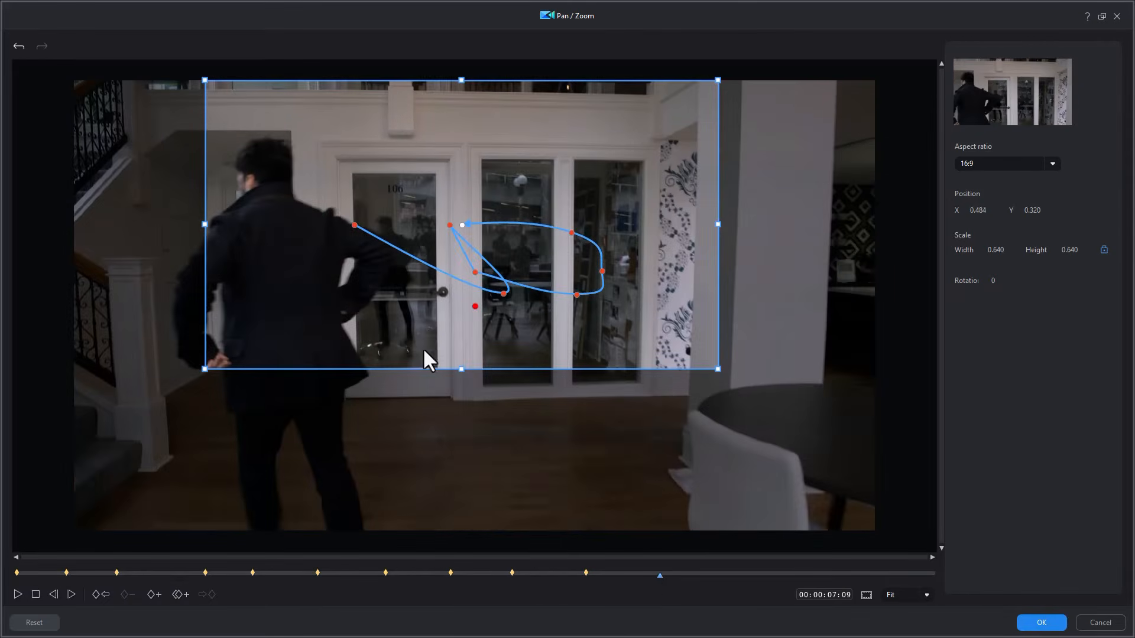
pyautogui.moveTo(459, 228); pyautogui.dragTo(337, 229)
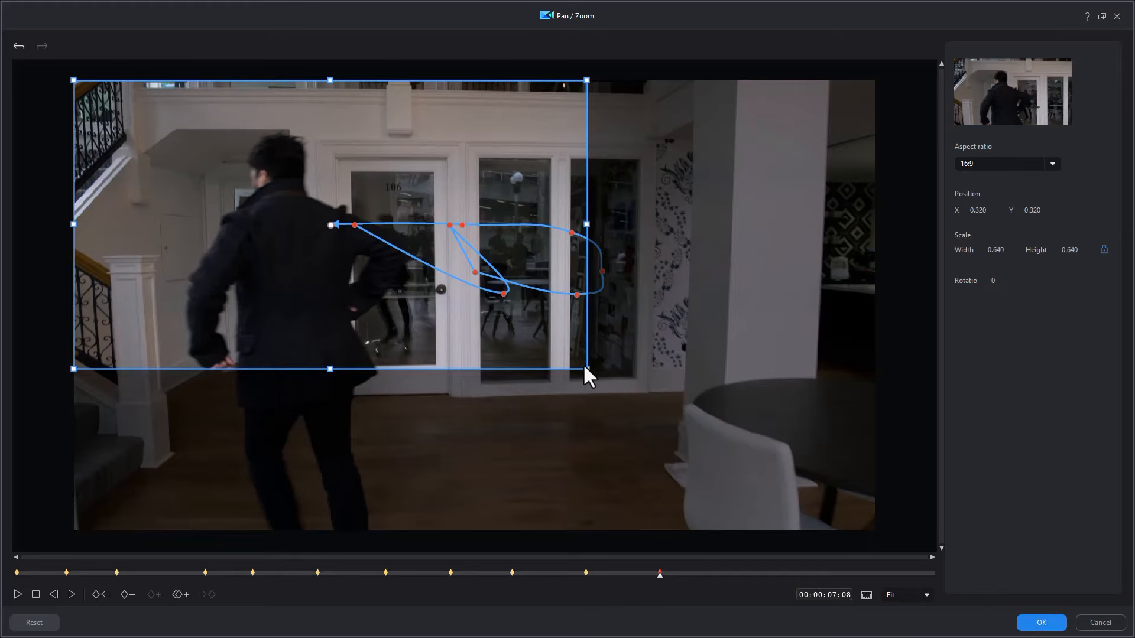
pyautogui.moveTo(584, 367); pyautogui.dragTo(530, 340)
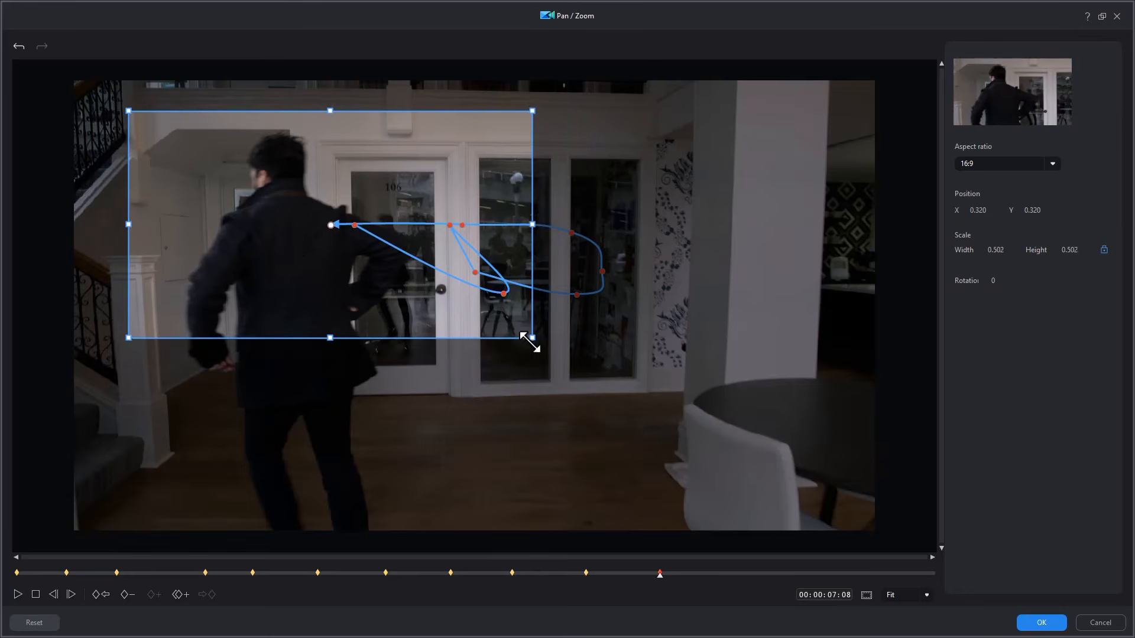
pyautogui.moveTo(331, 224); pyautogui.dragTo(275, 213)
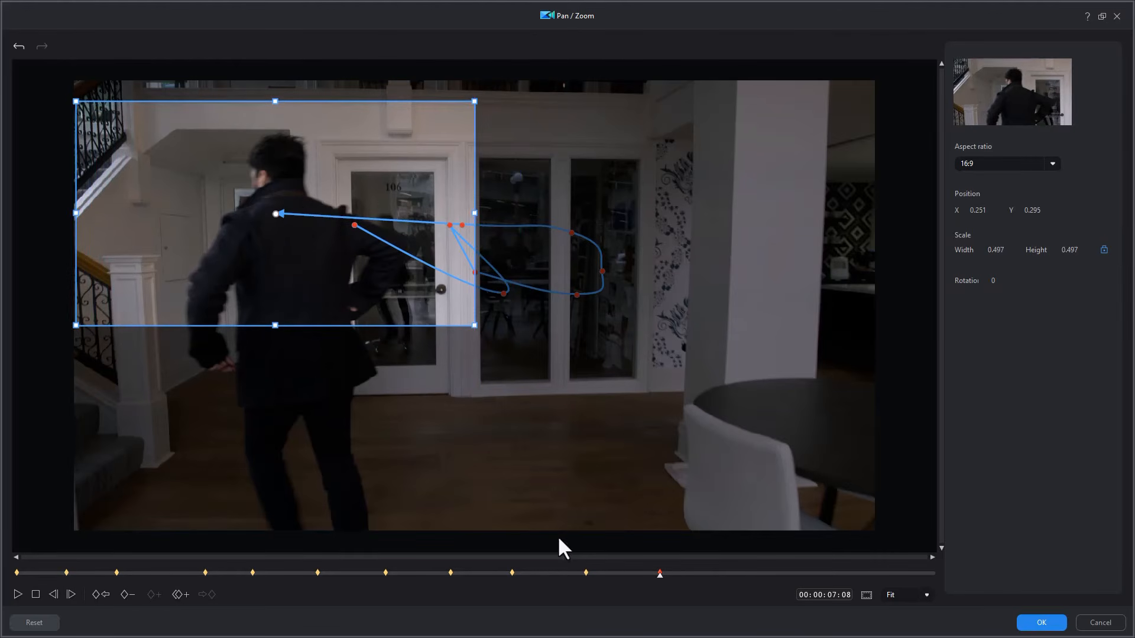
# - Add a keyframe holding the framing at 00:00:07:25 and move the frame to X 0.249, Y 0.251 at 00:00:08:16
pyautogui.click(709, 574)
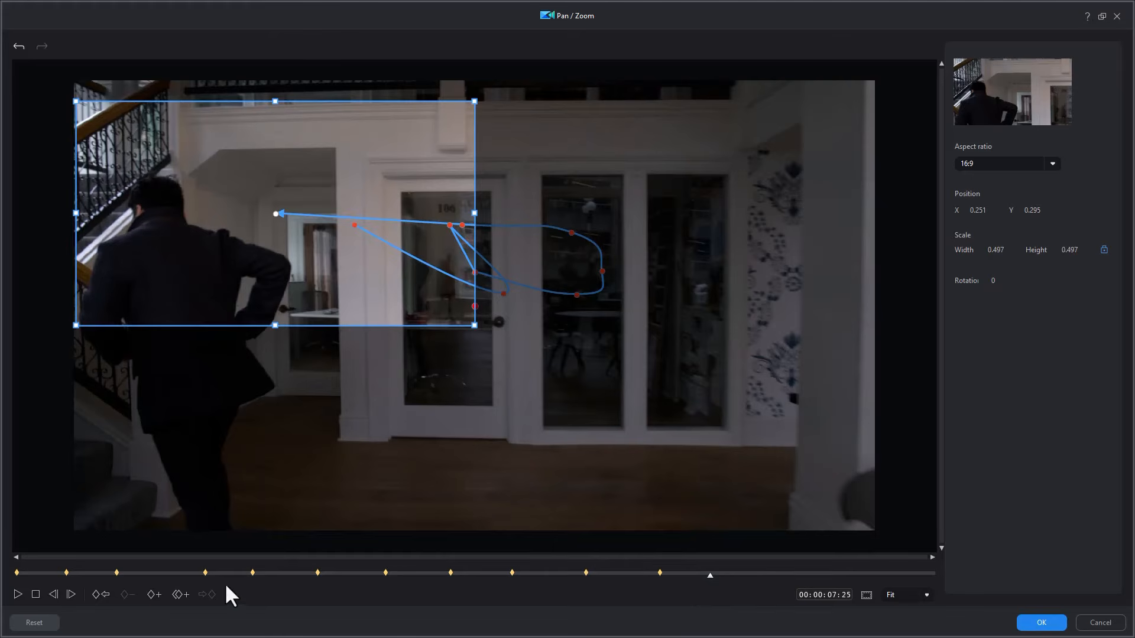
pyautogui.click(154, 596)
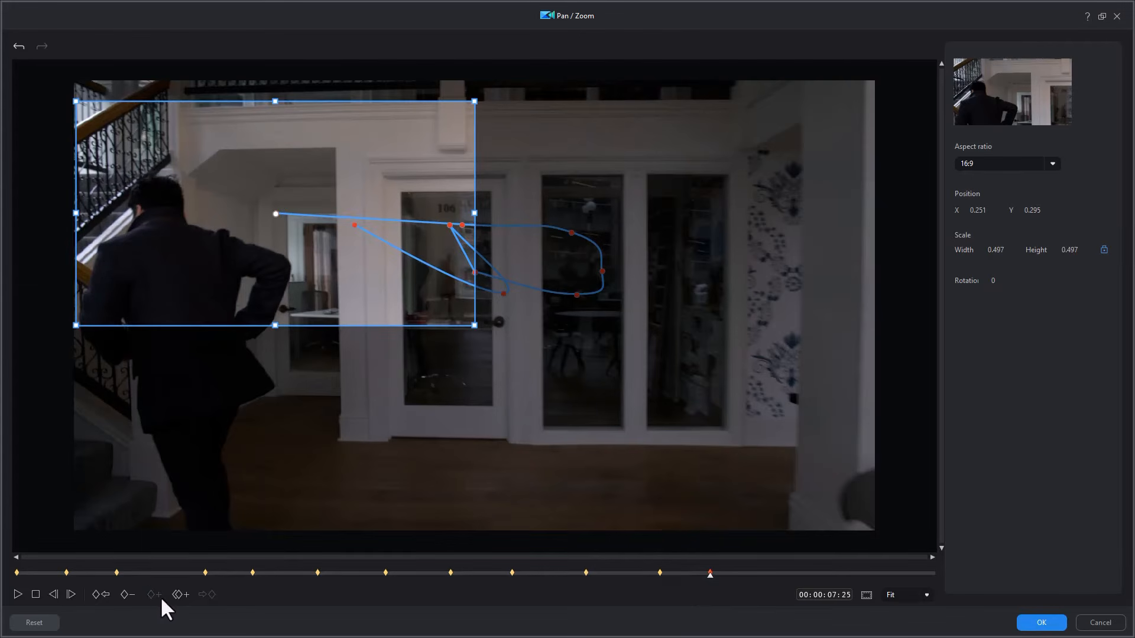
pyautogui.click(771, 573)
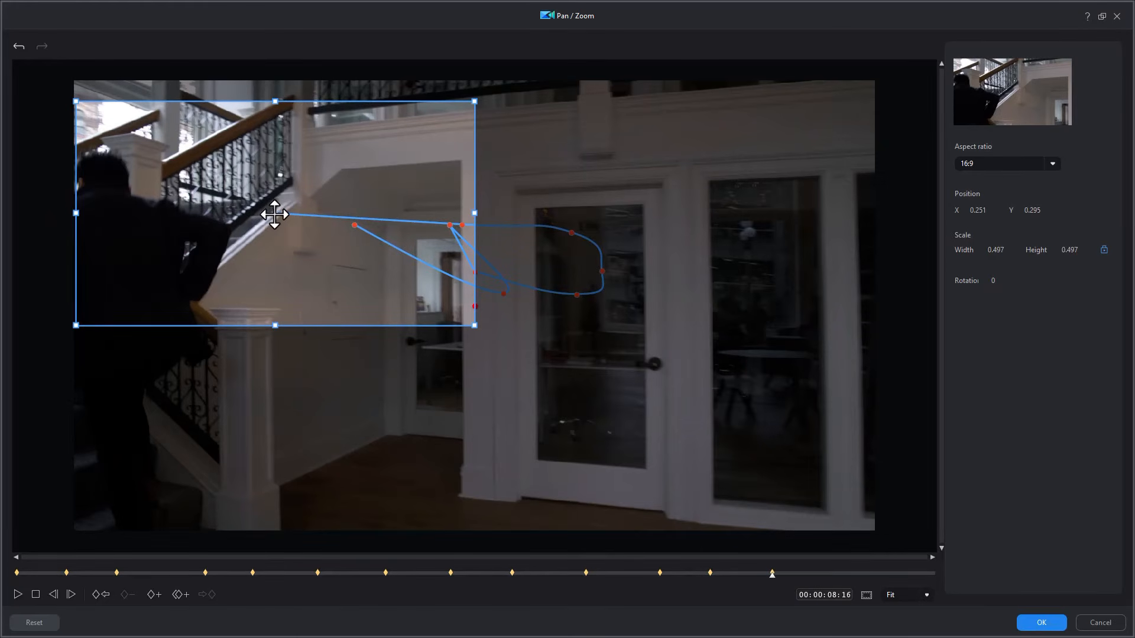
pyautogui.moveTo(273, 215); pyautogui.dragTo(271, 196)
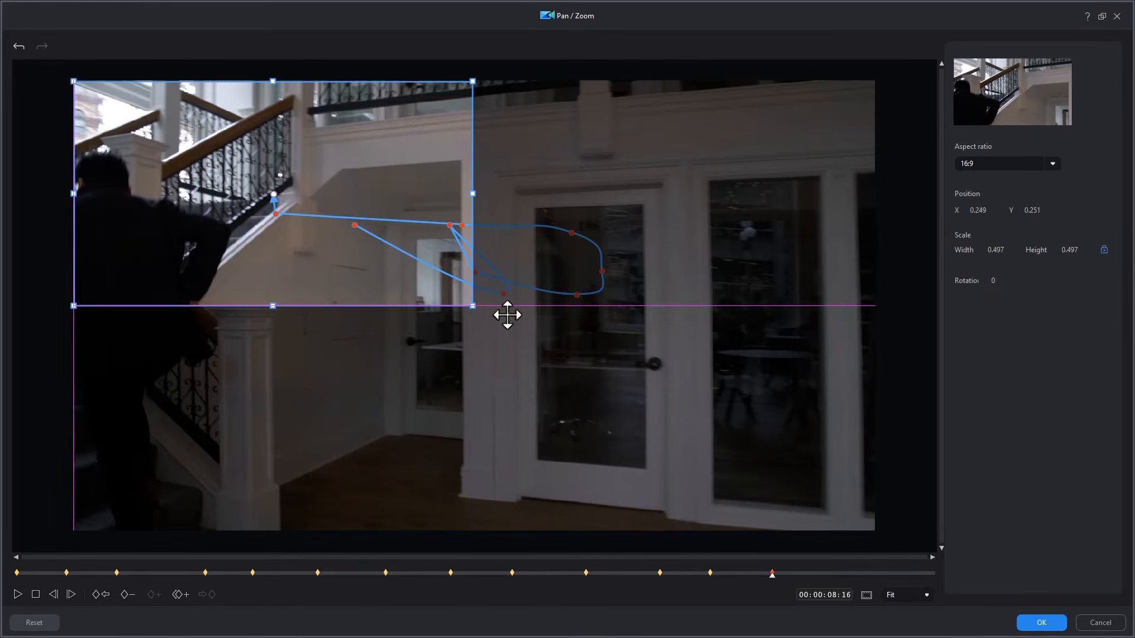
# - Tighten the frame to 0.384 scale at X 0.192, Y 0.192 at 00:00:09:04, and pan it to X 0.272, Y 0.213 at 00:00:09:19
pyautogui.click(826, 573)
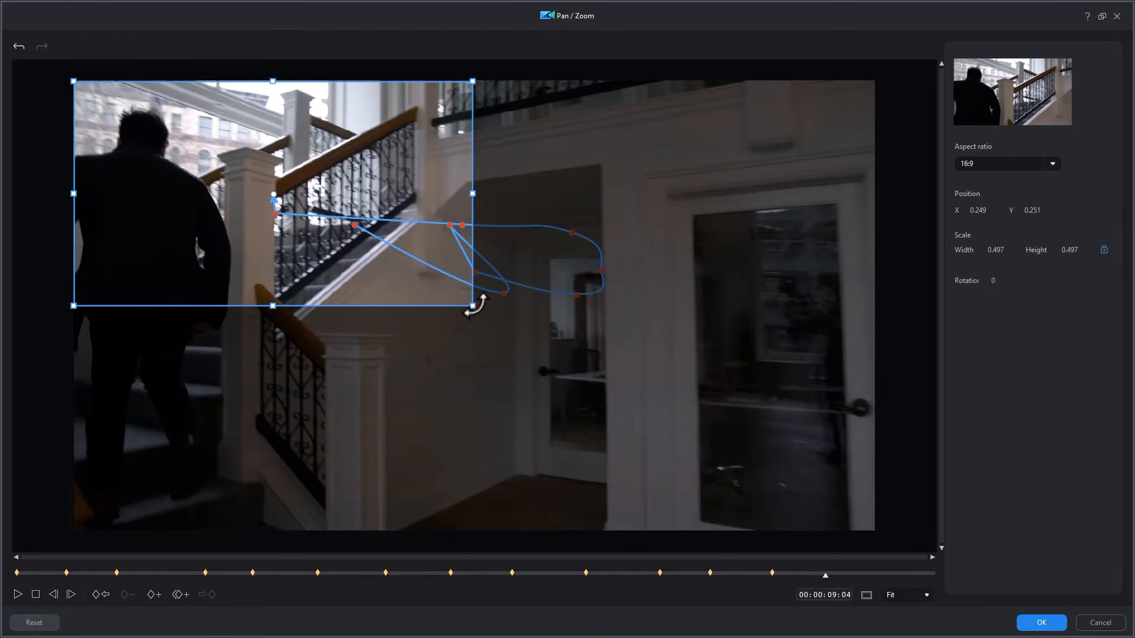
pyautogui.moveTo(473, 306); pyautogui.dragTo(427, 281)
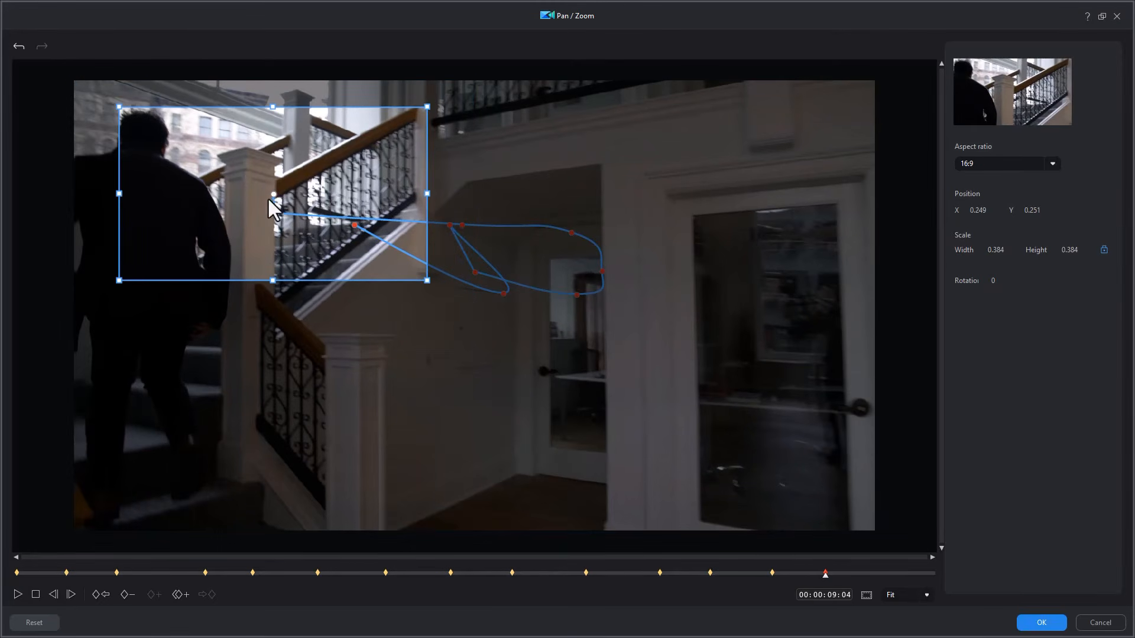
pyautogui.moveTo(271, 197); pyautogui.dragTo(225, 170)
pyautogui.click(870, 573)
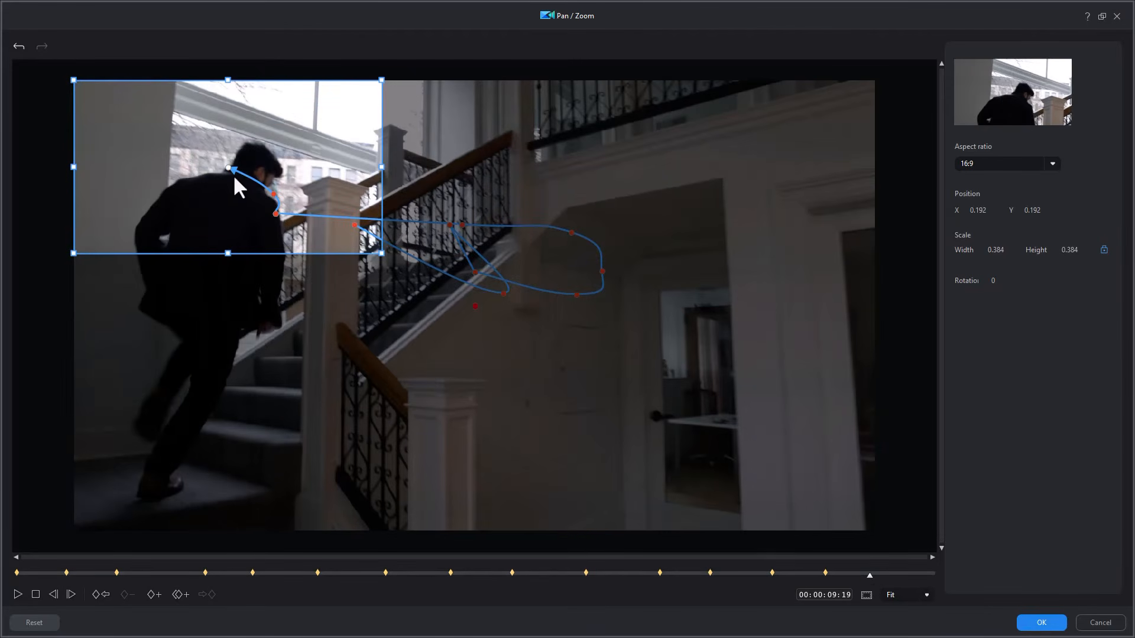
pyautogui.moveTo(230, 168); pyautogui.dragTo(293, 176)
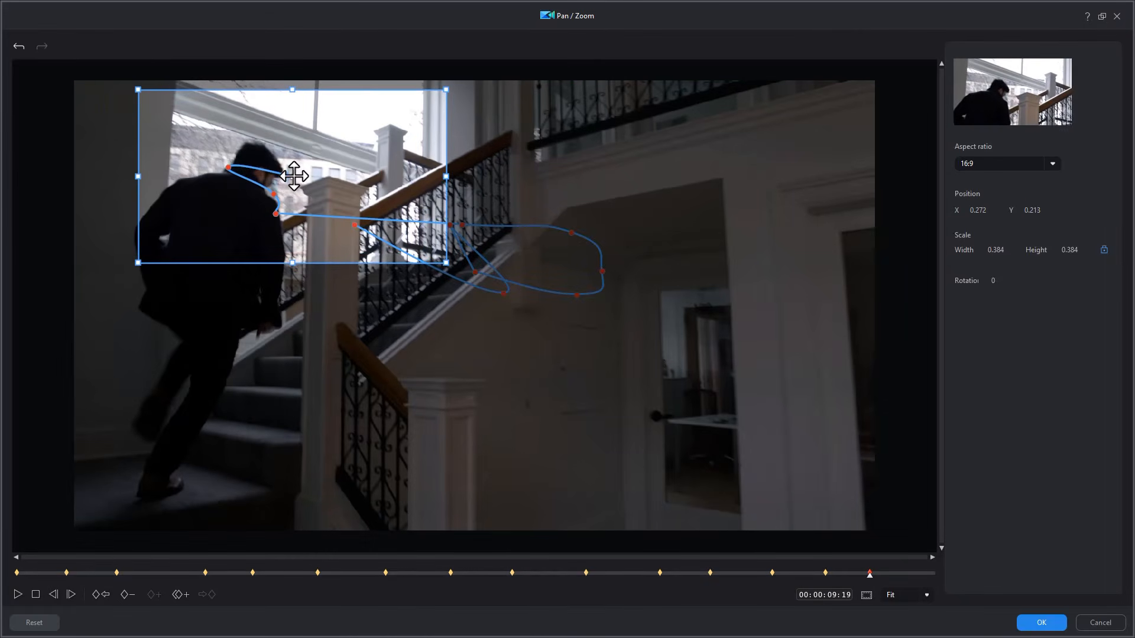
# - Pan the frame to X 0.334, Y 0.220 at 00:00:09:29 and to X 0.427, Y 0.252 at 00:00:10:07
pyautogui.click(899, 574)
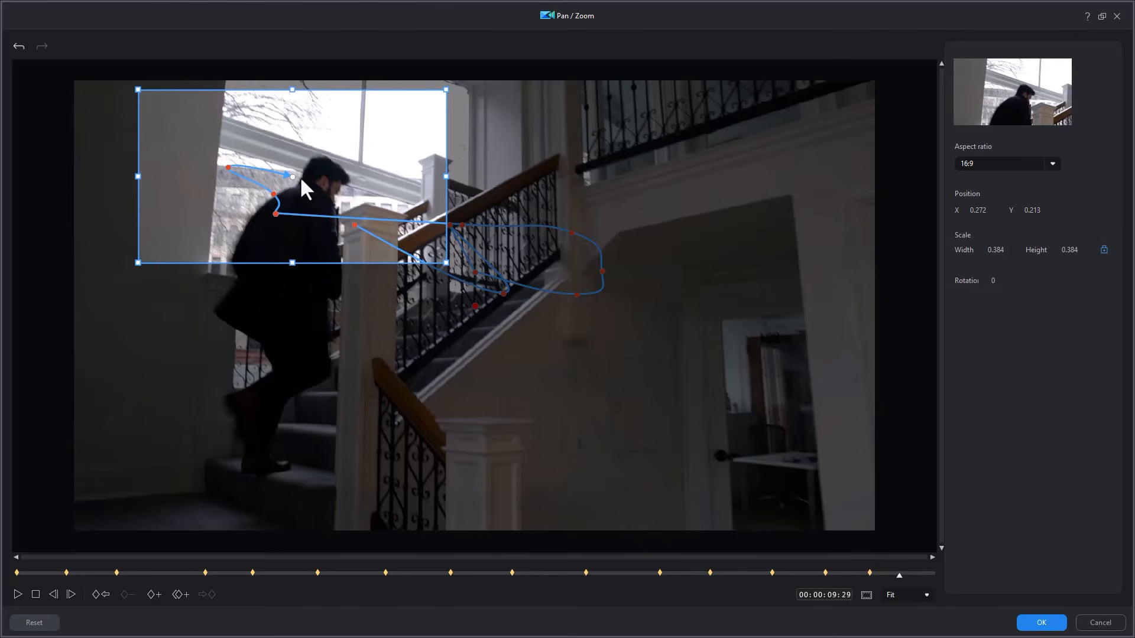
pyautogui.moveTo(294, 175); pyautogui.dragTo(337, 177)
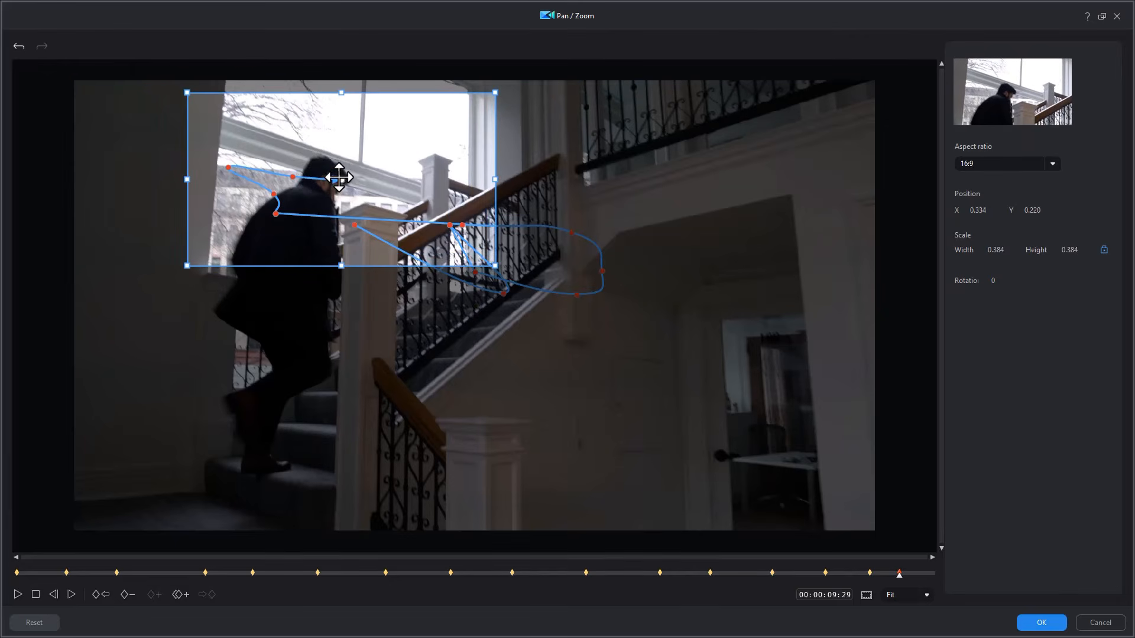
pyautogui.click(922, 575)
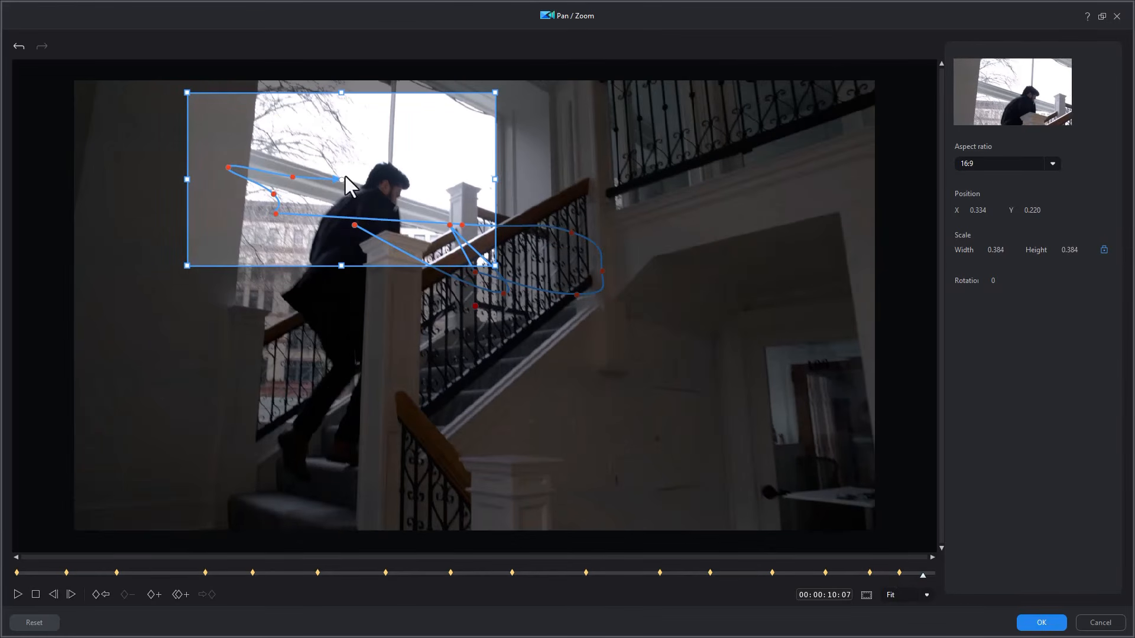
pyautogui.moveTo(341, 179); pyautogui.dragTo(416, 194)
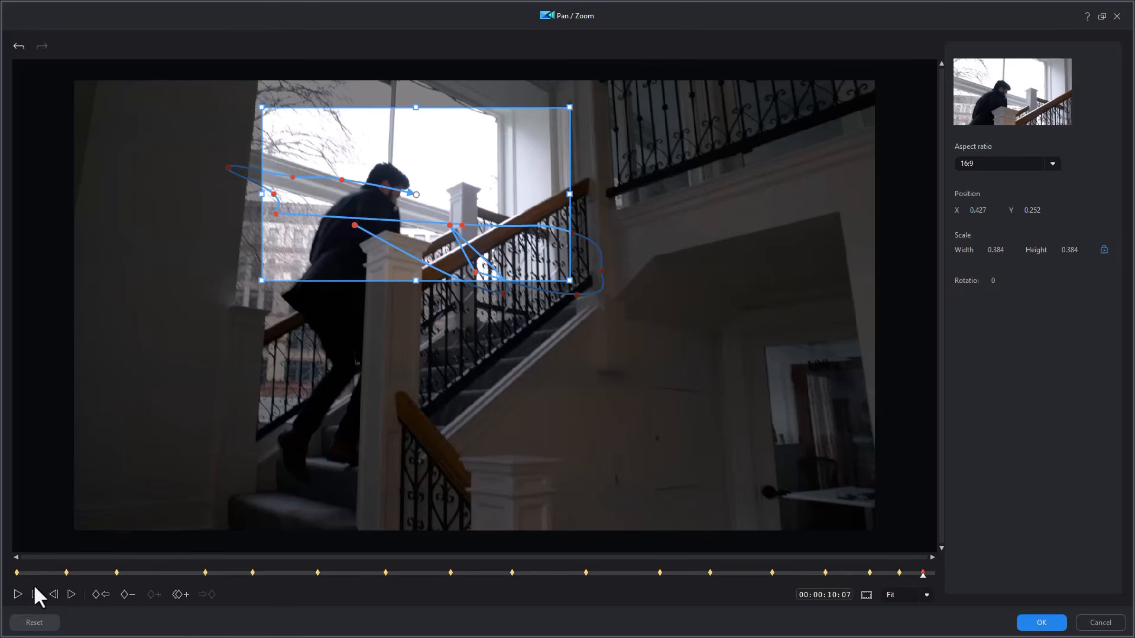
# - Preview the keyframed motion from the start, then apply the pan and zoom to the clip and play it back
pyautogui.click(16, 594)
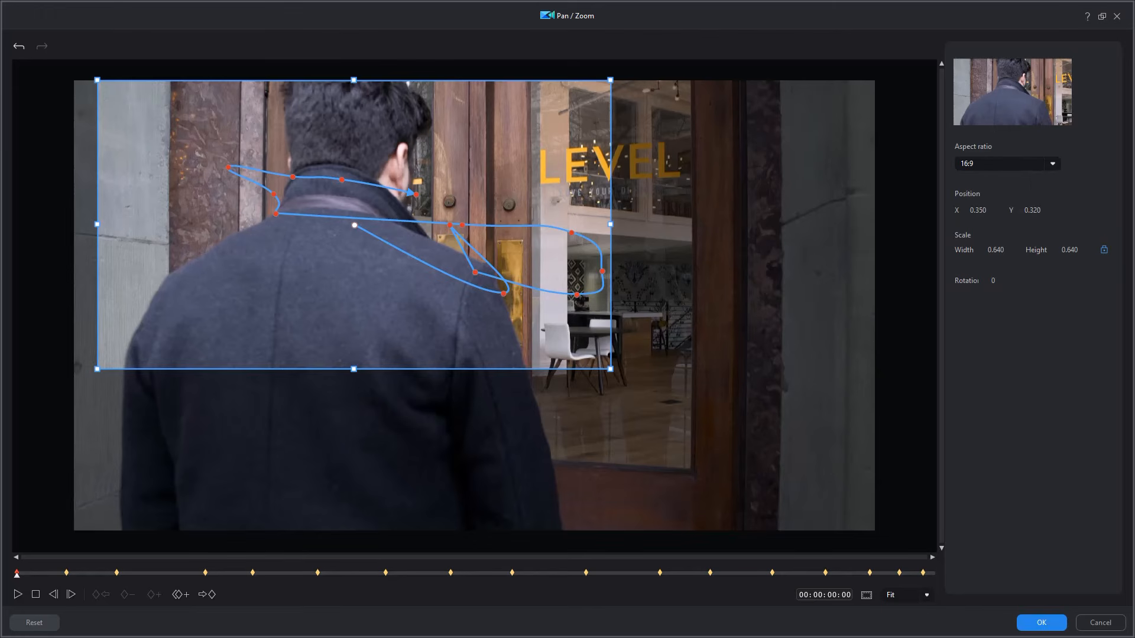
pyautogui.click(16, 593)
pyautogui.click(1034, 625)
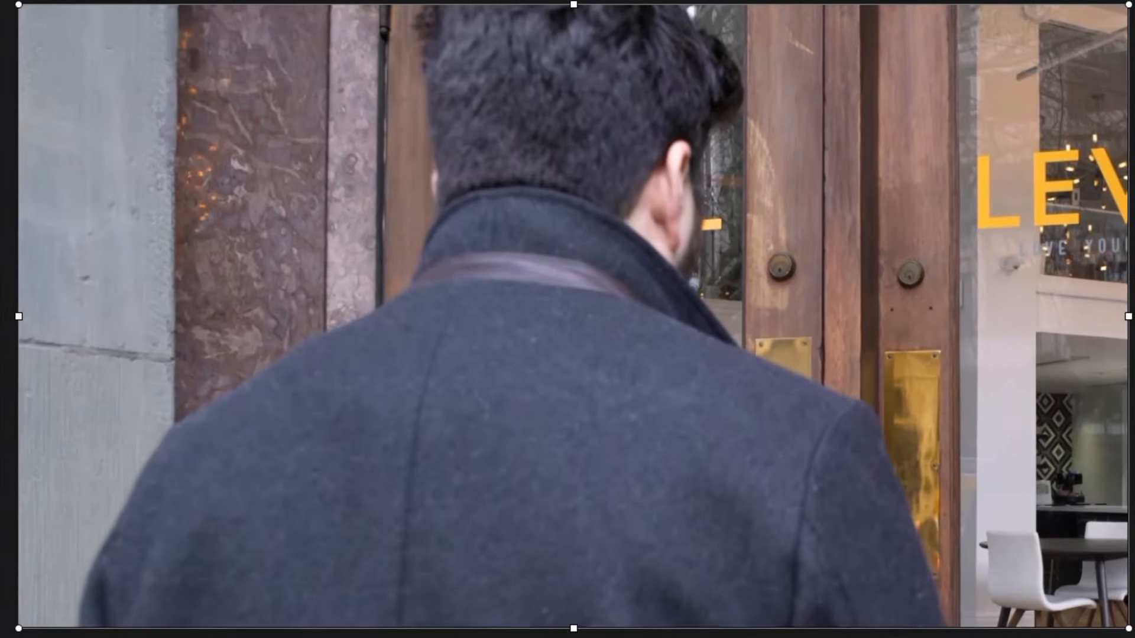
pyautogui.press('space')
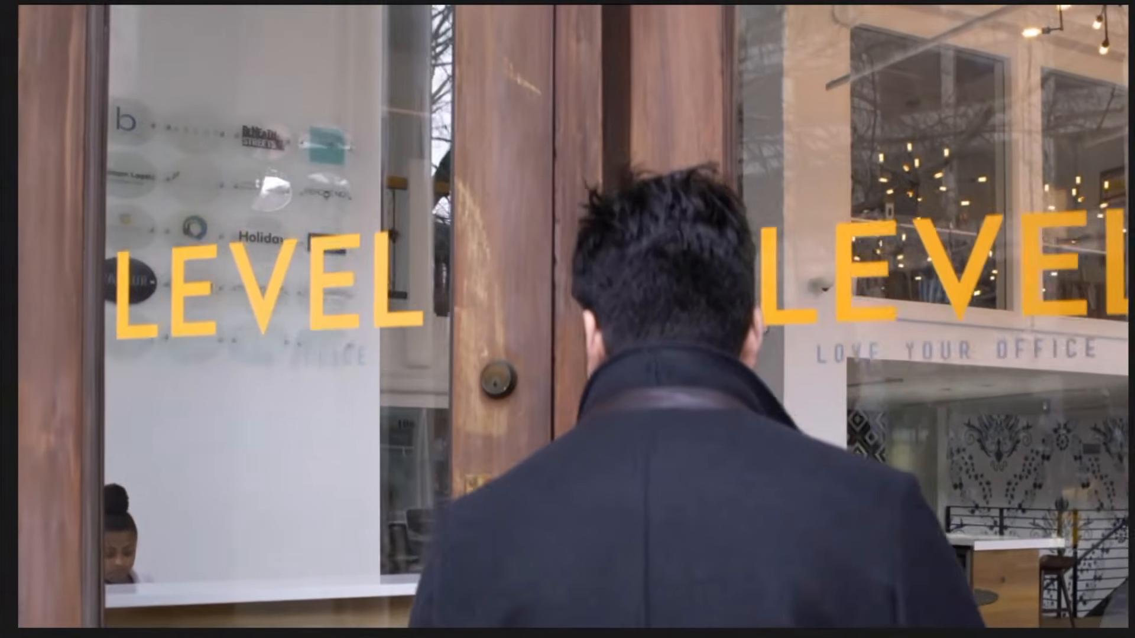